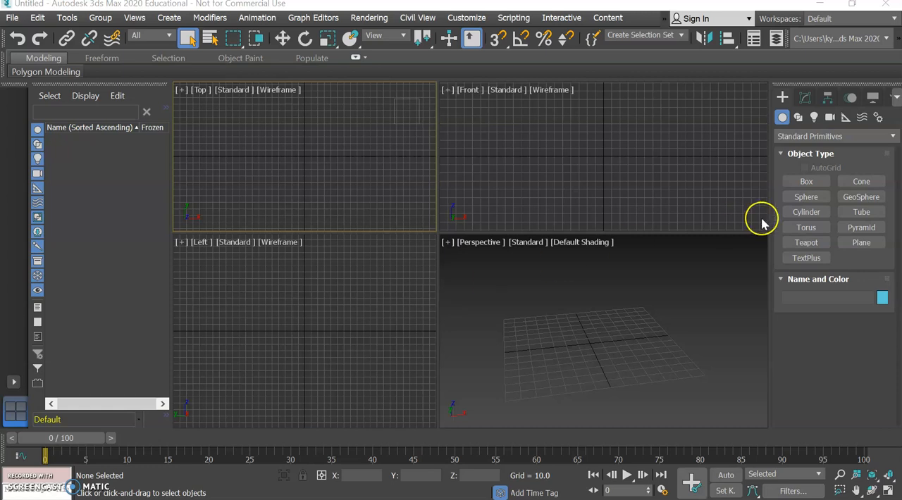
Step: Create a sphere with a radius of about 26.5 and, beside it, a box about 71.8 long, 54.4 wide and 44.9 high
click(795, 198)
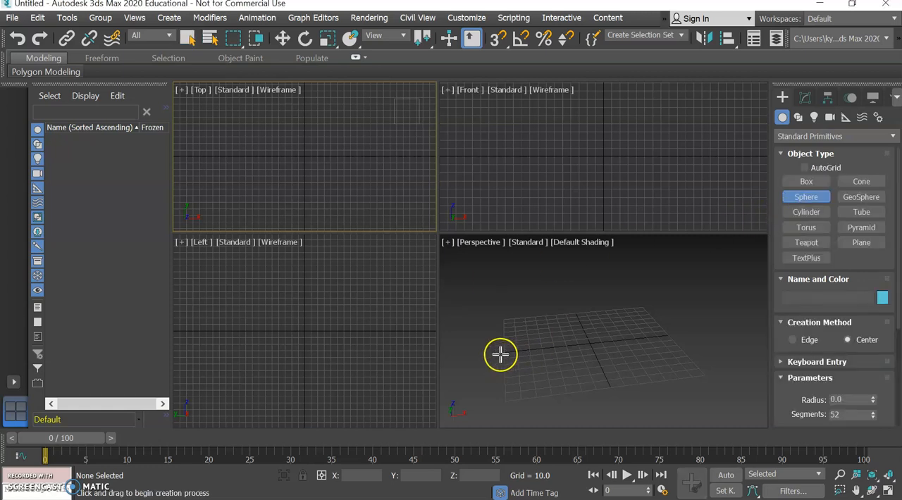
drag(501, 350, 534, 349)
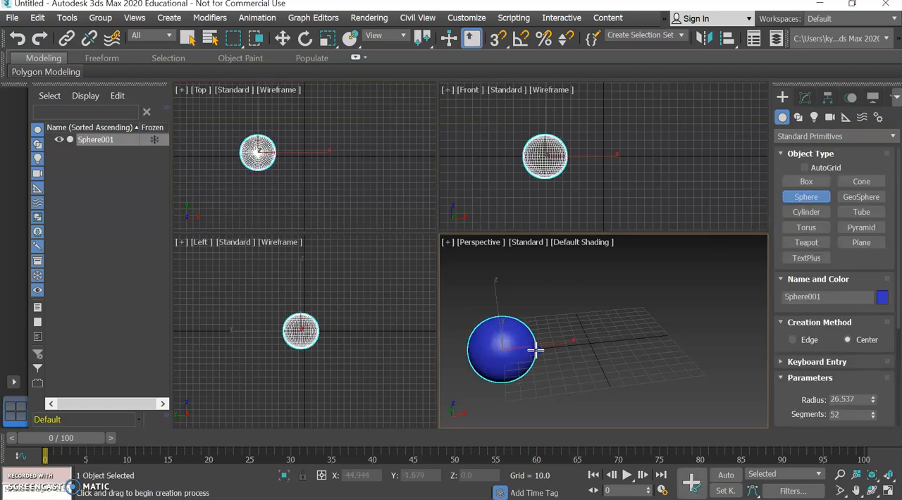
click(806, 181)
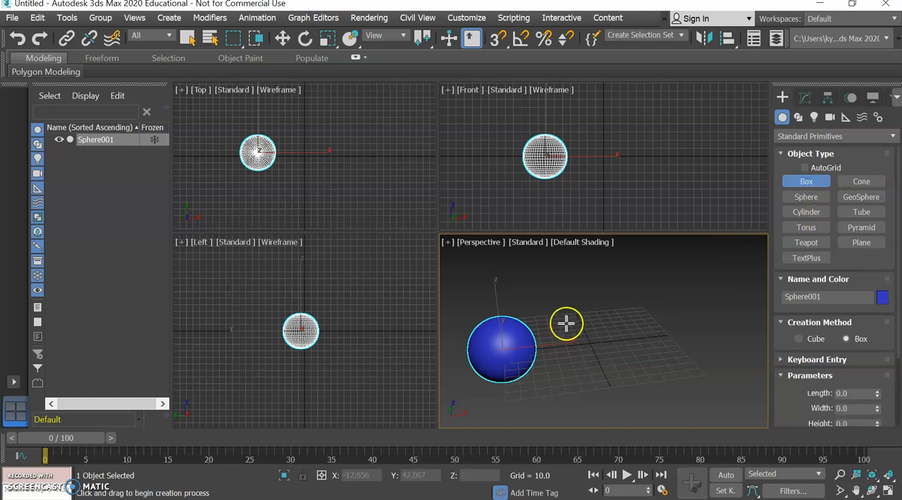
drag(558, 323, 636, 353)
click(624, 296)
Step: Create a torus on the other side of the box, with radius 1 about 33.8 and radius 2 about 9.7
click(803, 229)
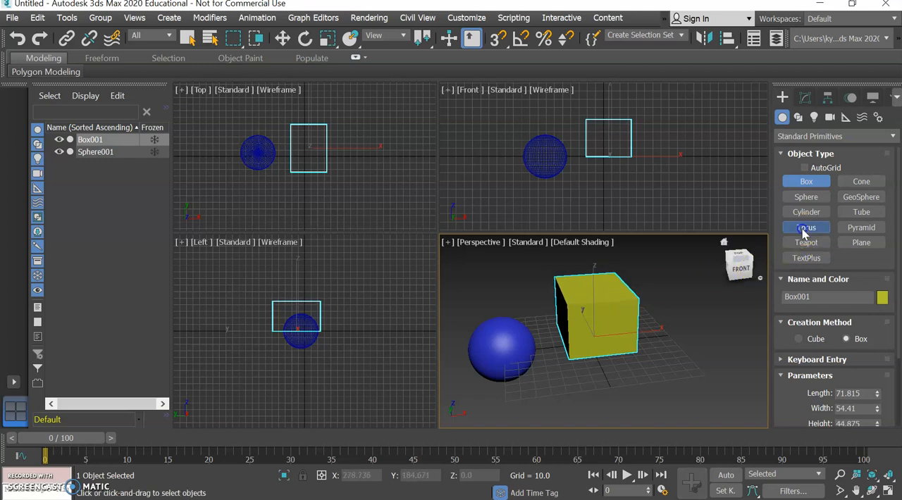
drag(695, 329, 724, 334)
click(722, 320)
click(720, 316)
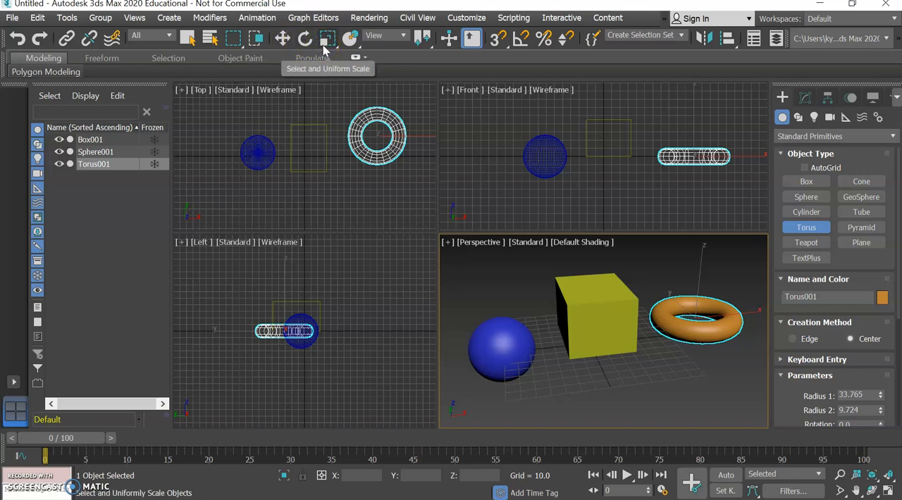
Step: Activate Select and Move and select the box, sphere and torus in turn in the Perspective view, ending with the box selected
click(284, 38)
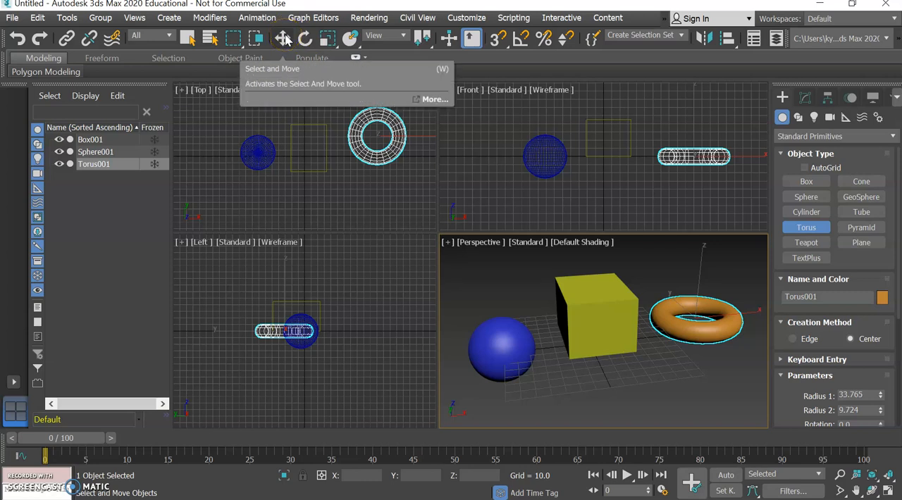
click(285, 39)
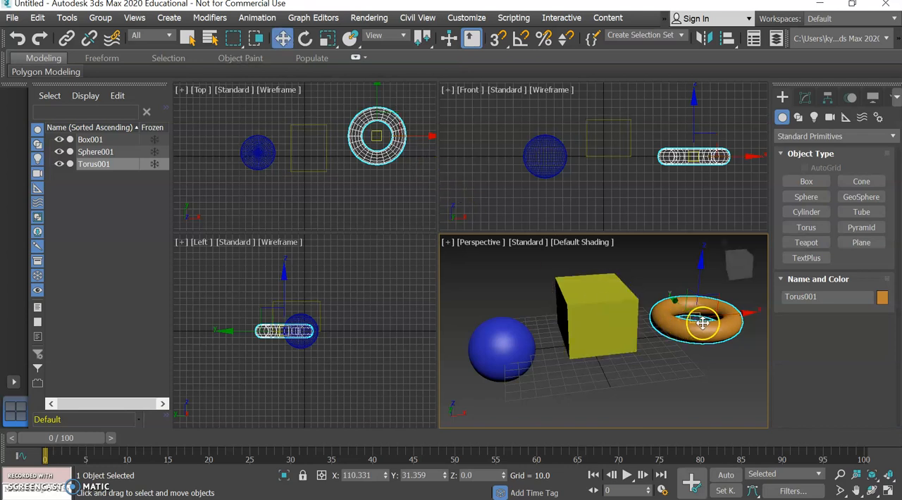
click(624, 323)
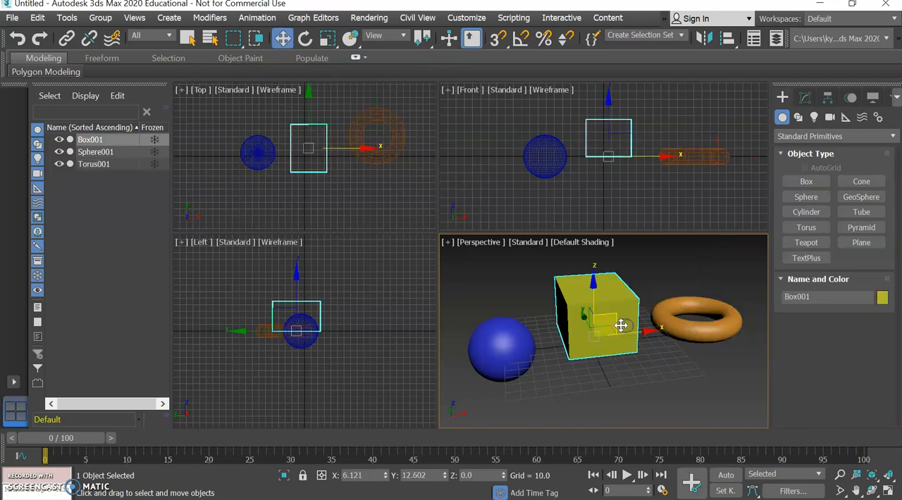
click(513, 331)
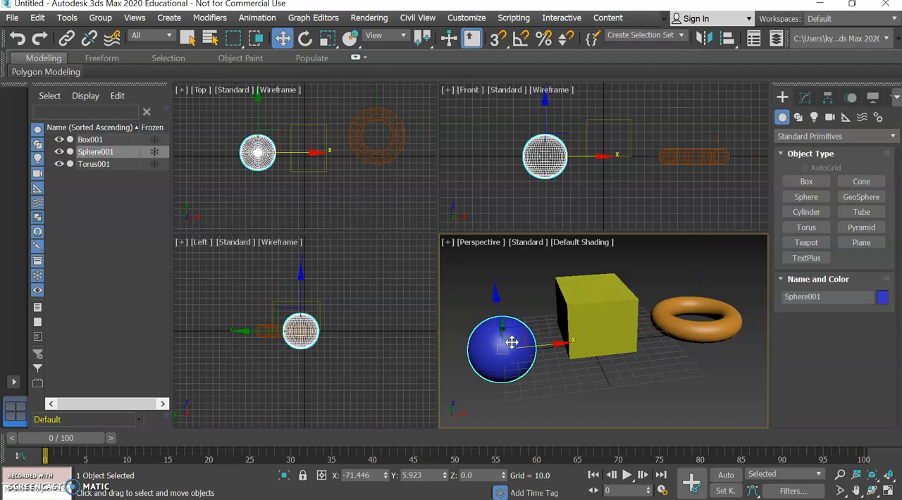
click(586, 321)
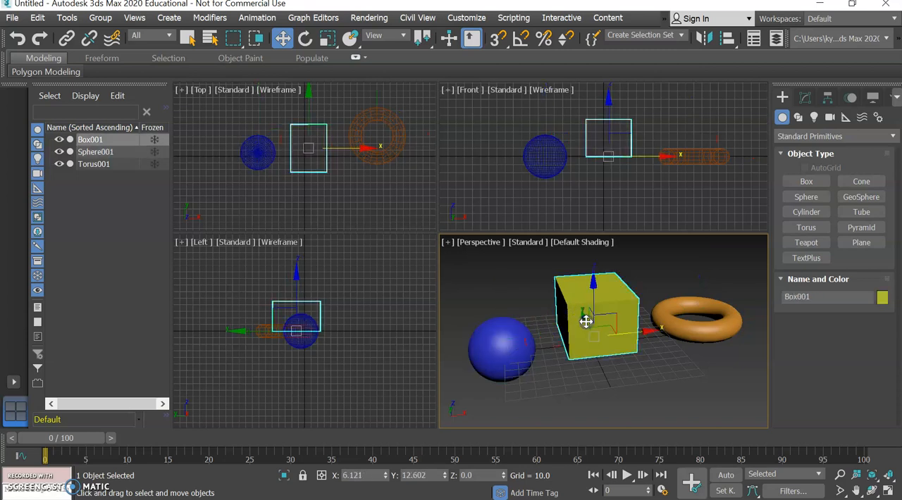
click(672, 324)
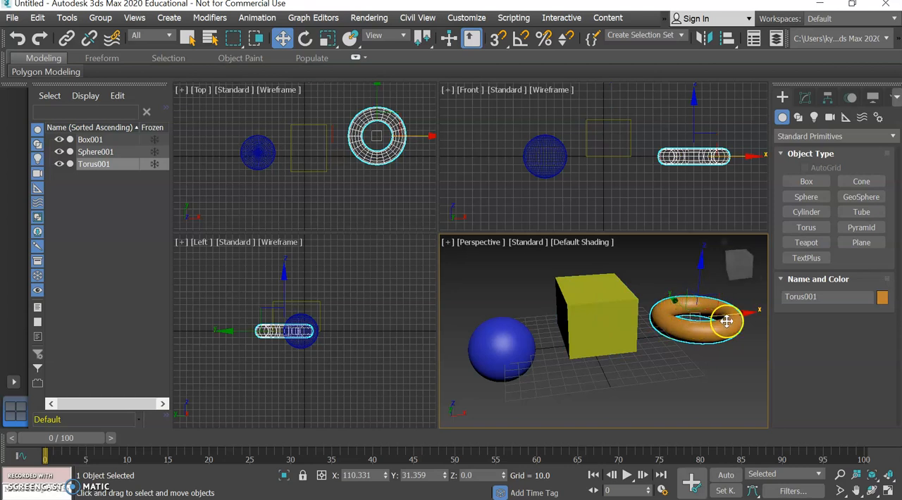
click(619, 300)
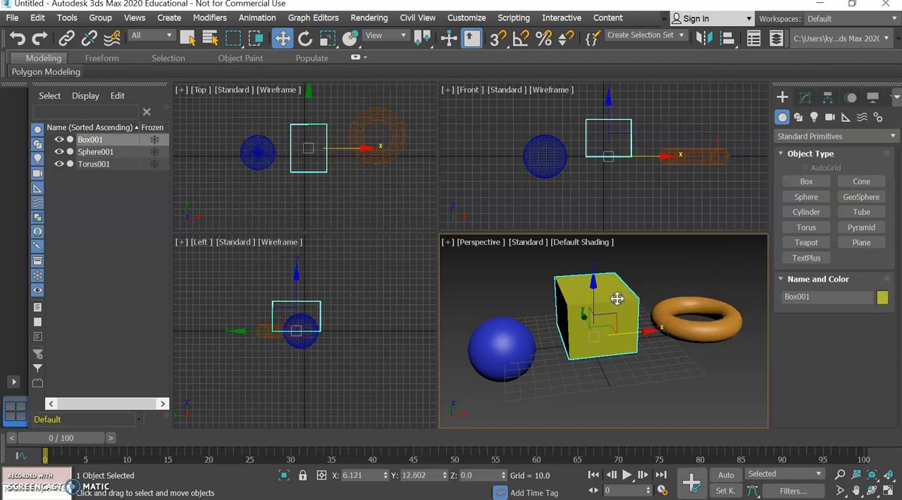
click(515, 334)
click(584, 321)
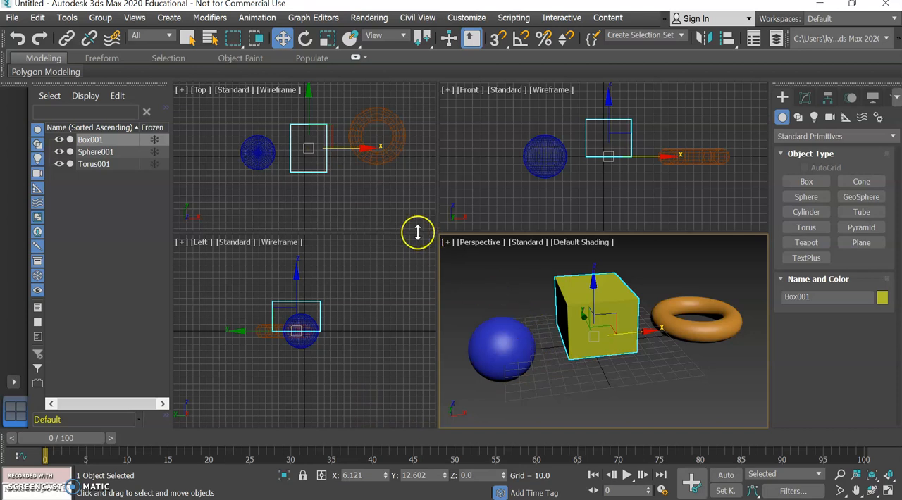
Step: Move the box freehand in the XY plane of the Top view, to about X 6.9 and Y 16.9
right_click(355, 205)
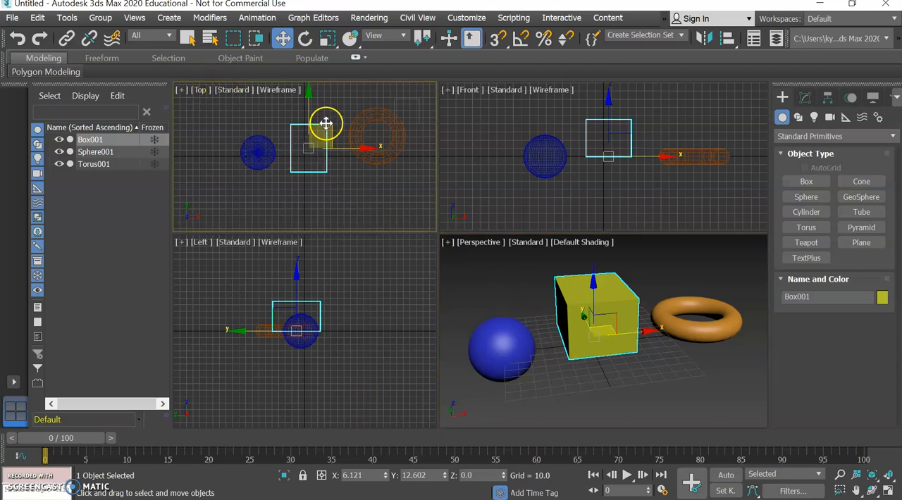
drag(327, 123, 322, 131)
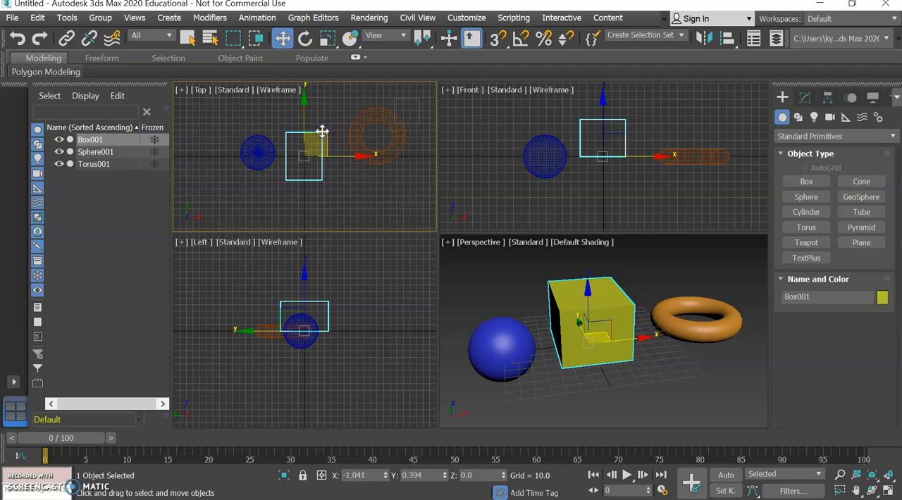
drag(322, 132, 328, 122)
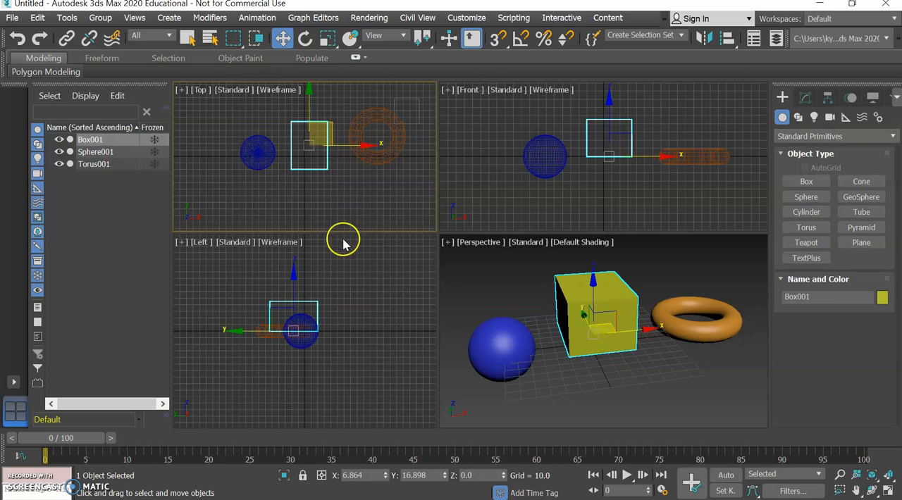
Step: Set the box's position to X 0 and Y 0
click(365, 475)
text(0)
key(Tab)
text(0)
key(Tab)
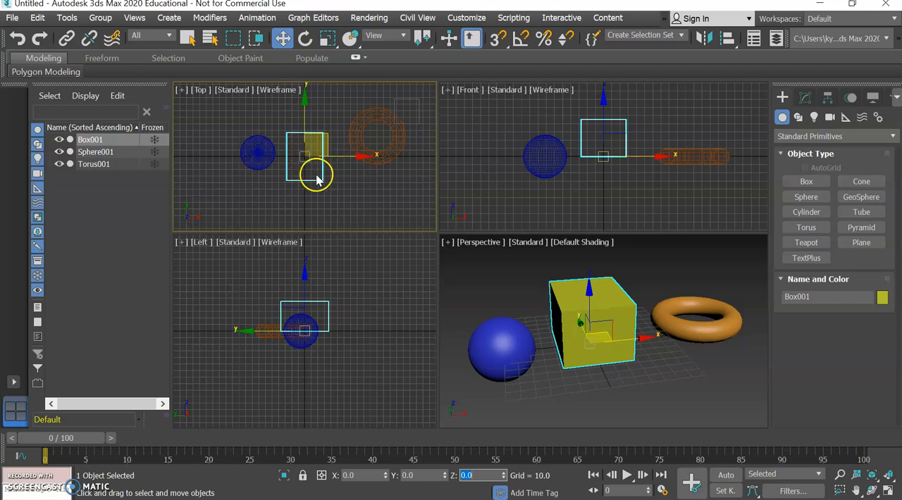
Step: Move the sphere along the Y axis in the Top view towards the origin line, and set its Y position to exactly 0
click(255, 151)
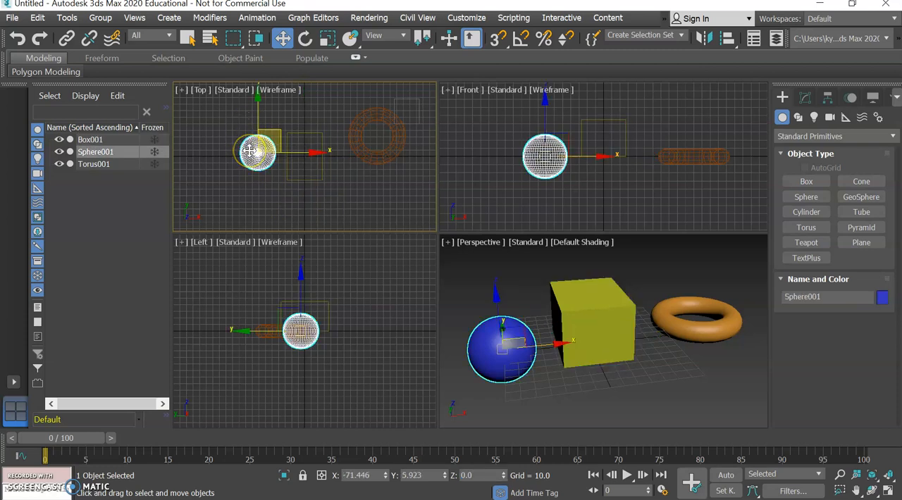
scroll(248, 151, up, 5)
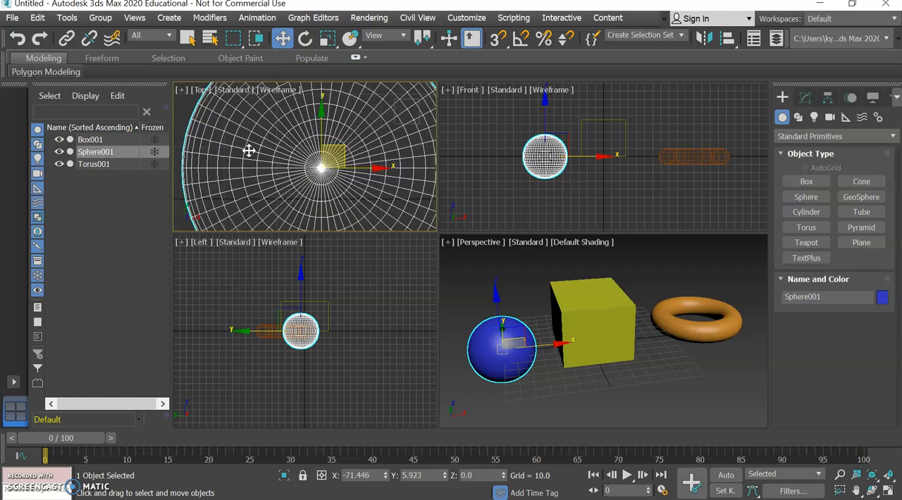
scroll(248, 151, down, 3)
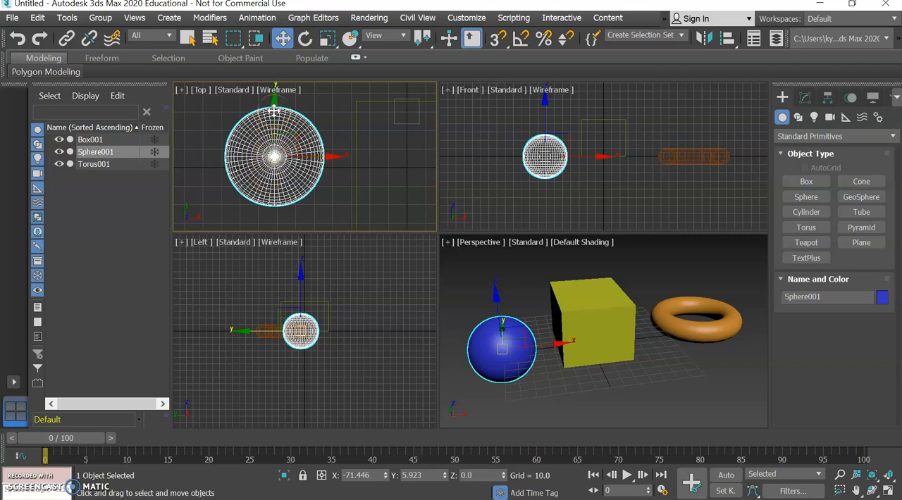
drag(273, 113, 275, 122)
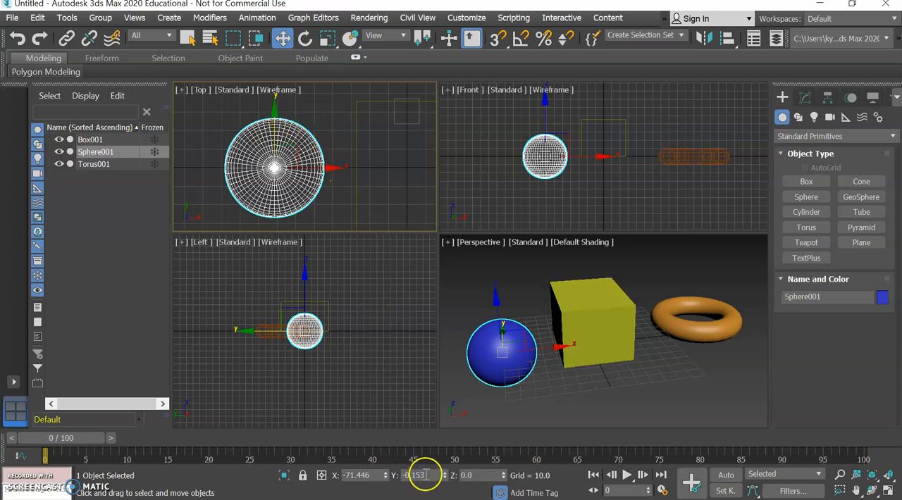
drag(425, 474, 409, 472)
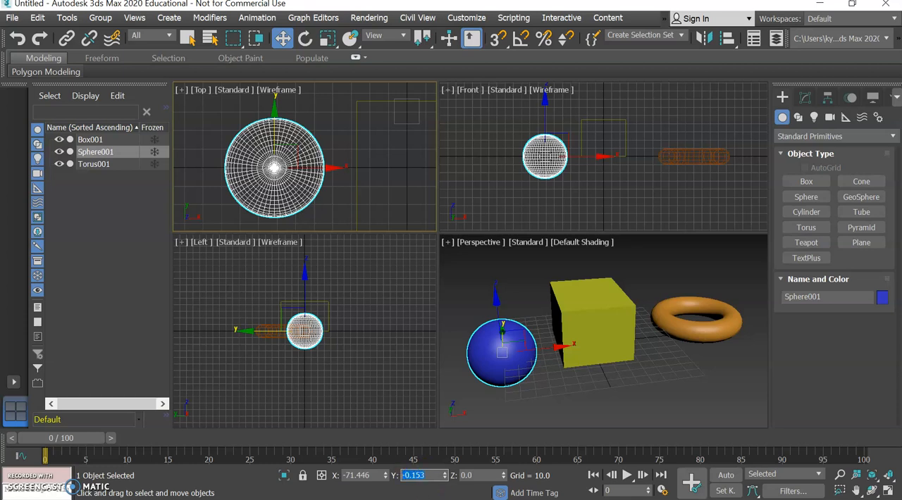
key(Return)
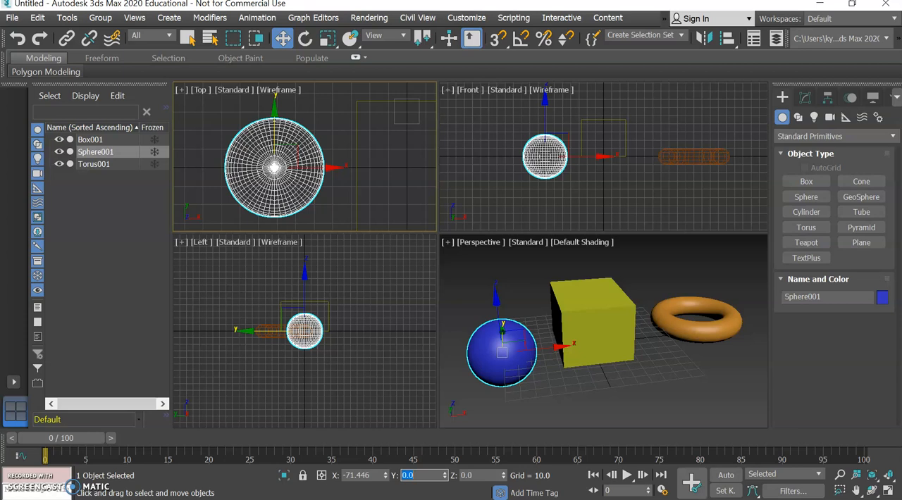
scroll(319, 183, up, 2)
scroll(319, 182, down, 4)
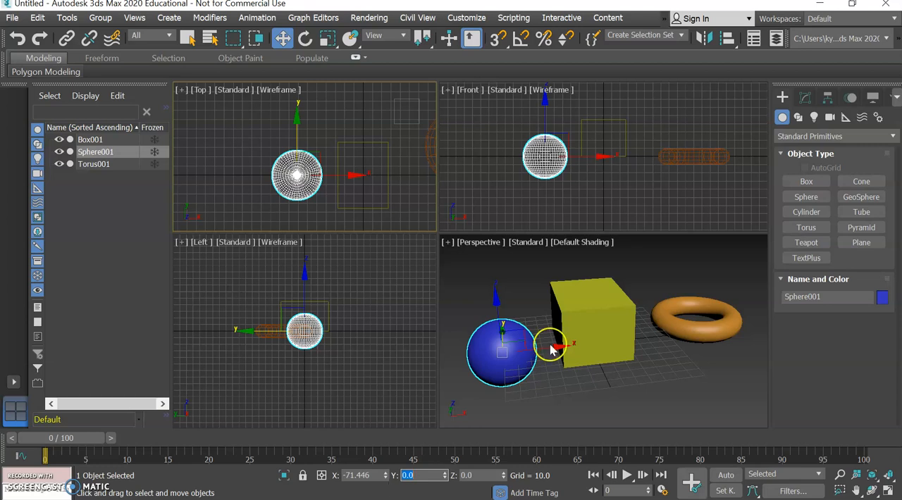
Step: Select the torus in the Top view and set its Y position to 0
click(712, 324)
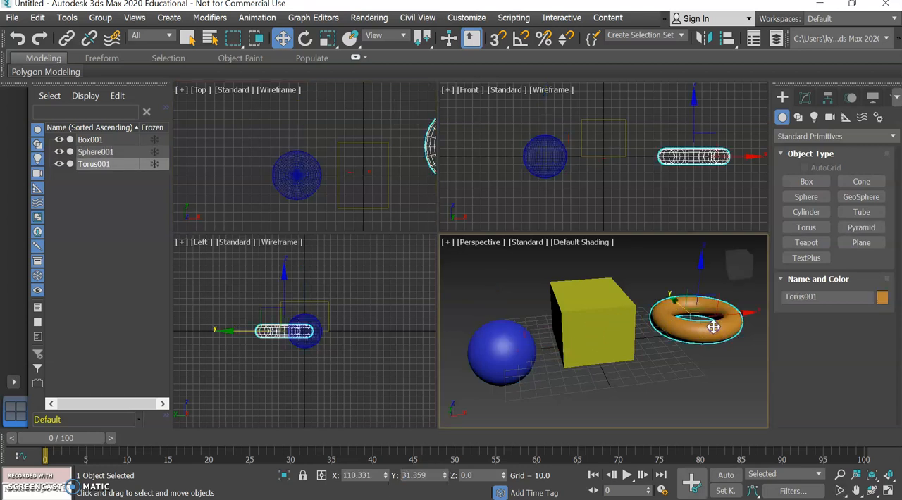
click(312, 162)
middle_drag(312, 161, 233, 161)
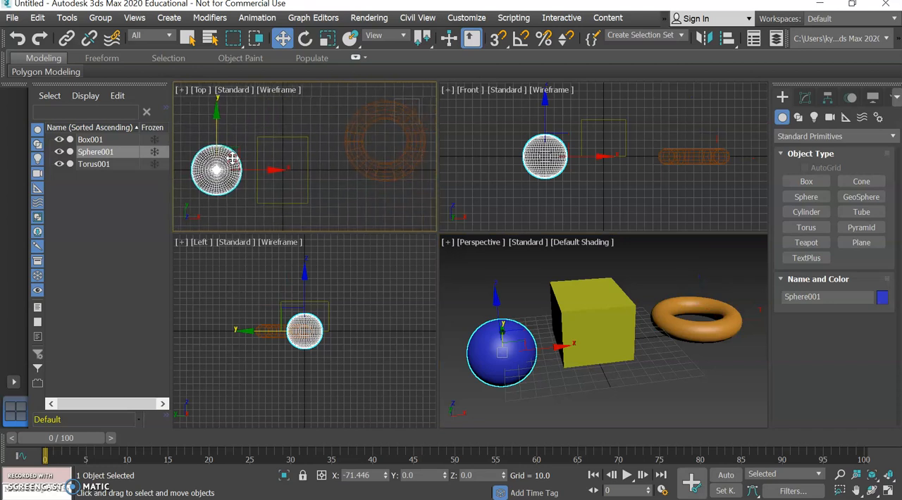
click(346, 142)
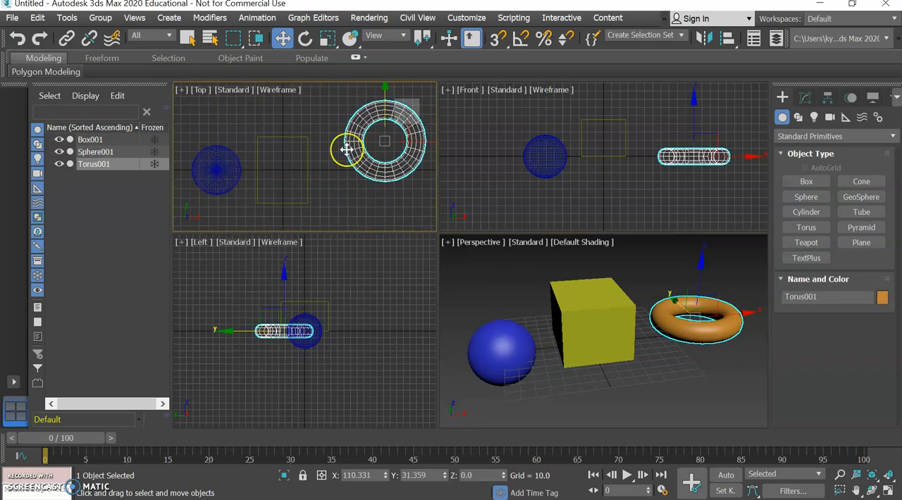
double_click(428, 472)
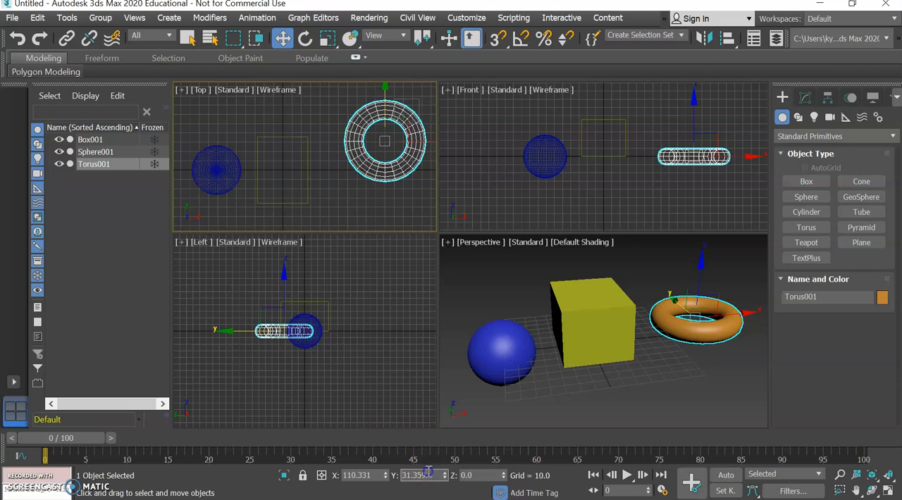
text(0)
key(Return)
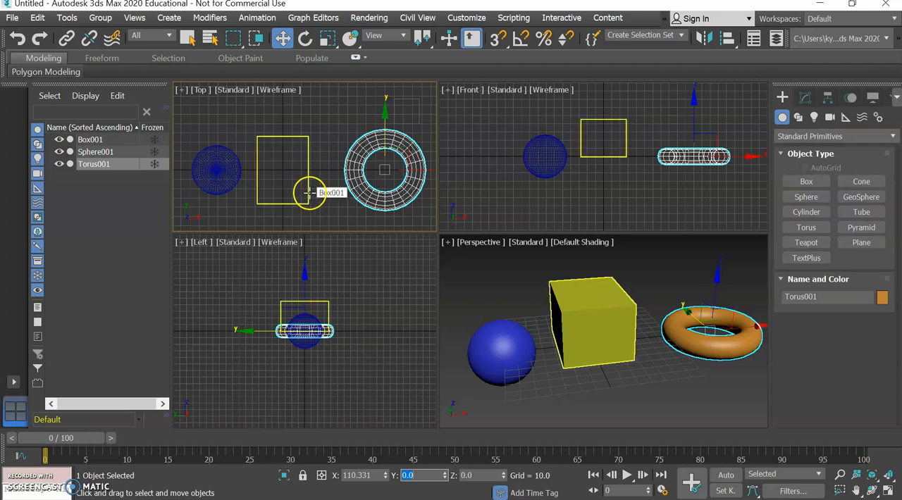
Step: Select the box, sphere and torus in turn in the Top view to check their coordinates and alignment along the X axis
click(309, 192)
click(224, 169)
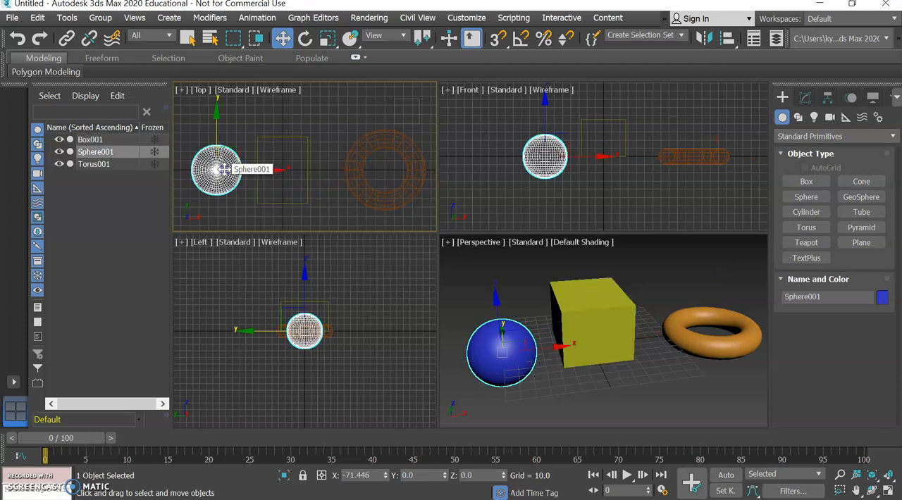
click(343, 169)
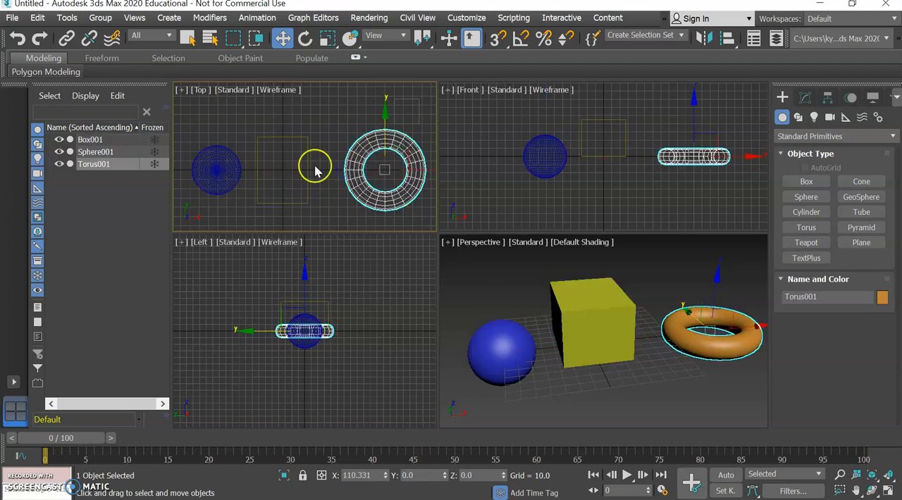
click(307, 157)
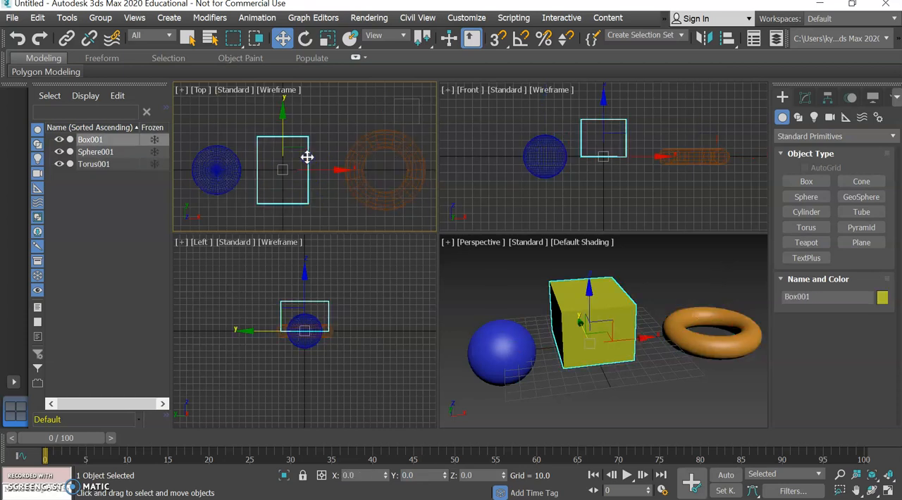
click(229, 161)
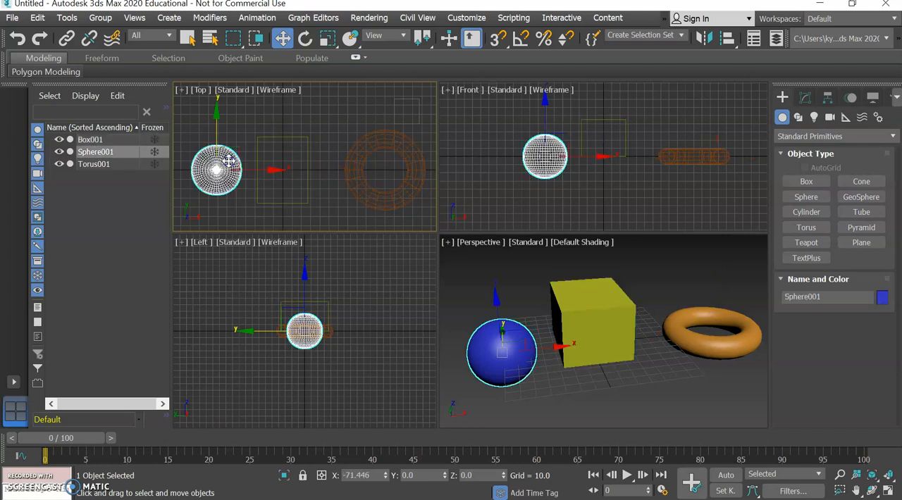
click(308, 150)
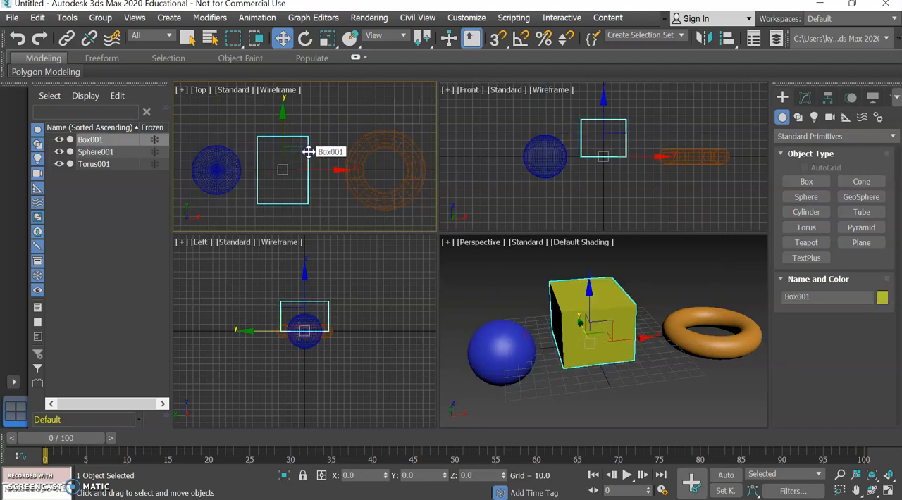
click(350, 152)
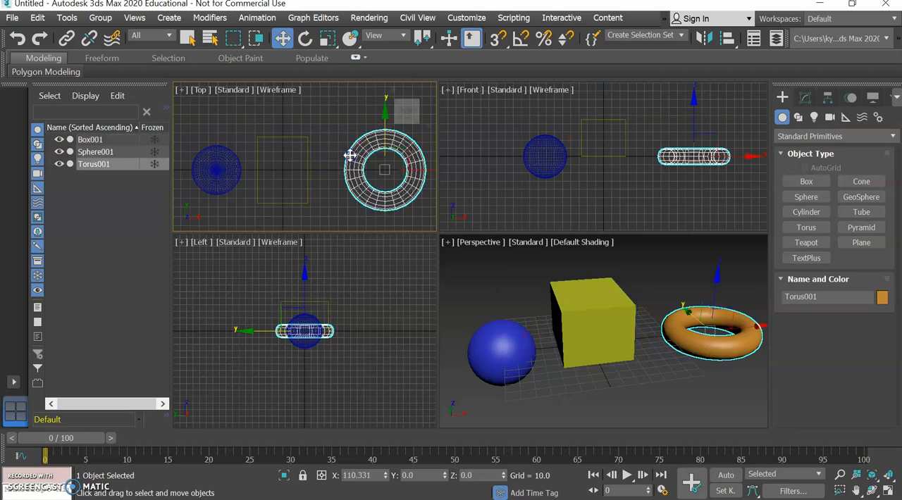
click(308, 151)
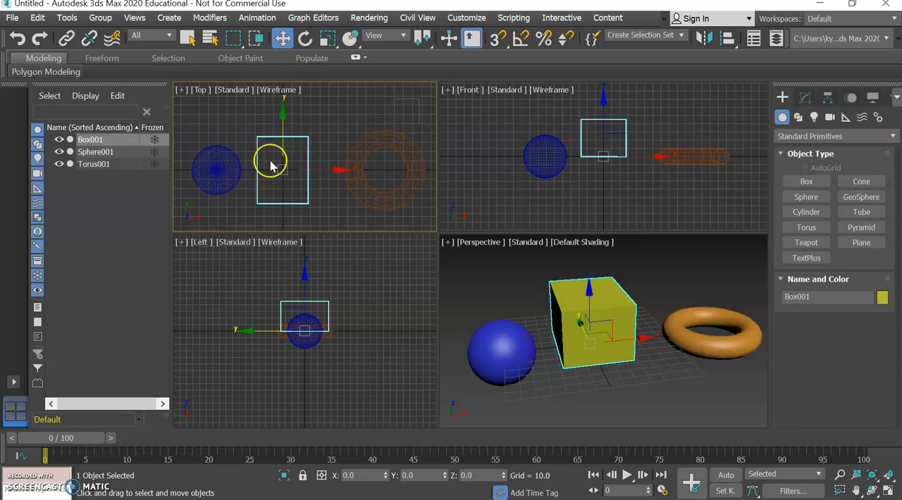
click(237, 157)
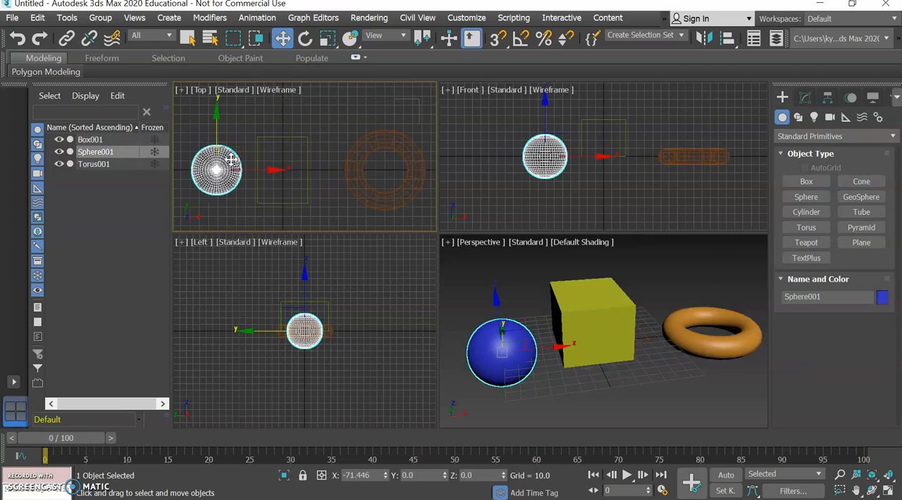
click(307, 154)
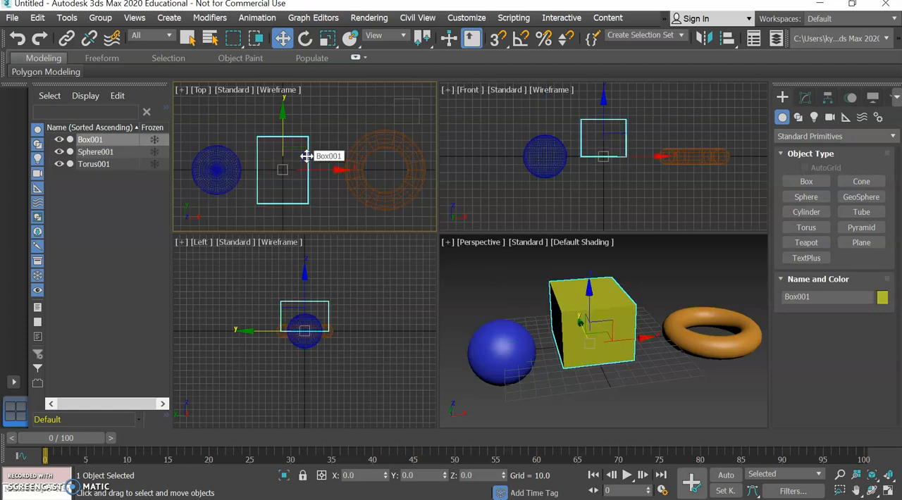
click(358, 154)
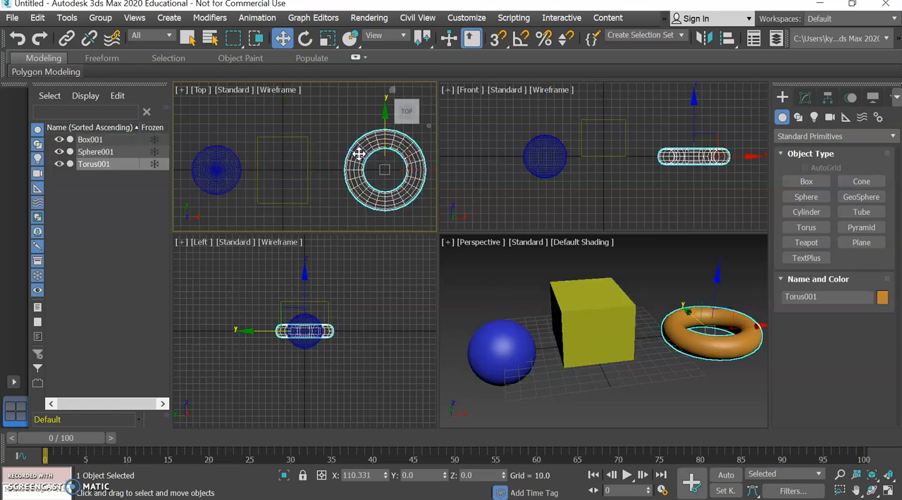